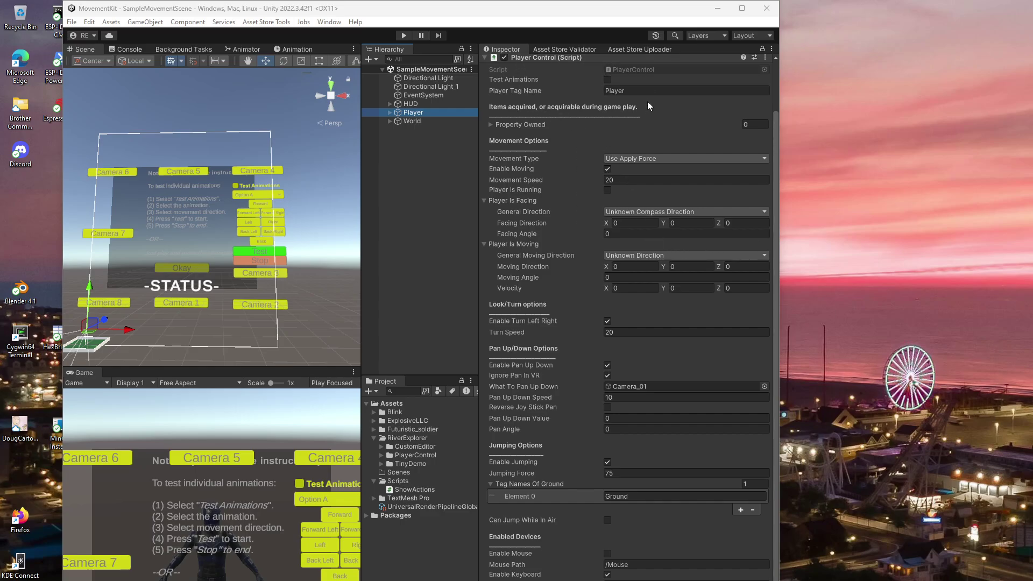
{"action": "mouse_move", "coordinate": [650, 212]}
{"action": "left_click", "coordinate": [605, 79]}
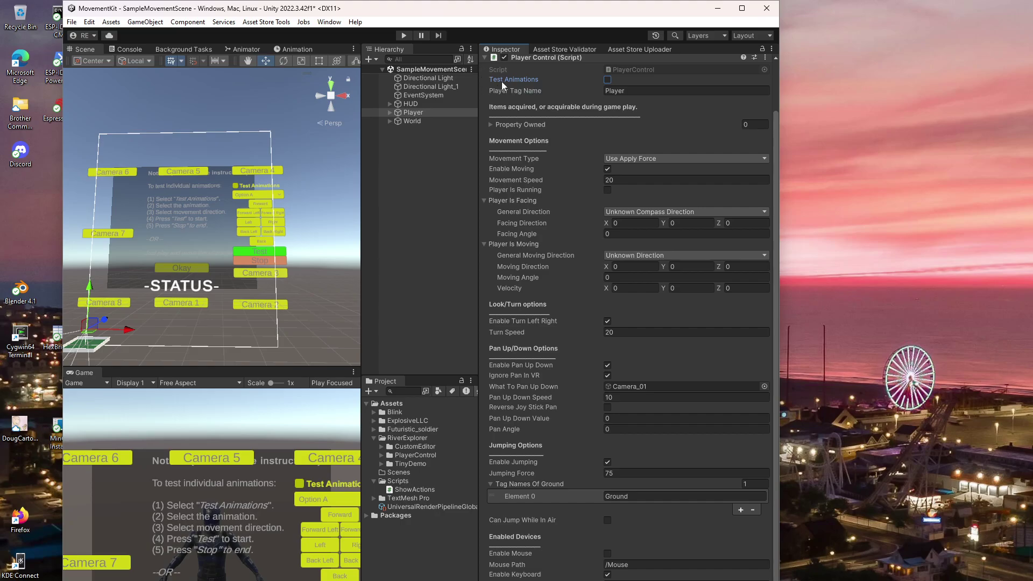
{"action": "left_click", "coordinate": [633, 91]}
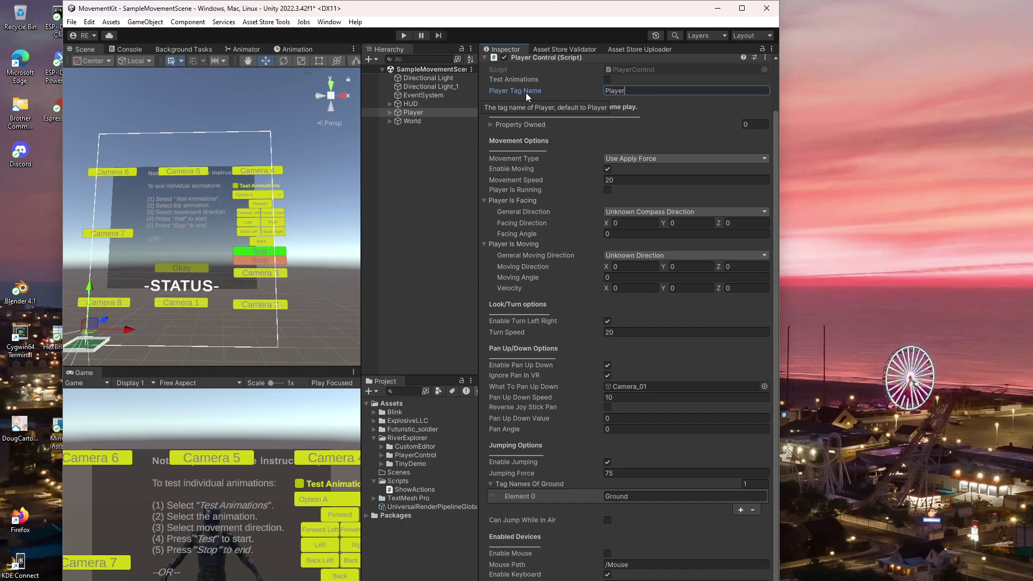
Add one element named "Nma" to the Player Control script's Property Owned list, toggle its Hide option and collapse the list
{"action": "left_click", "coordinate": [491, 124]}
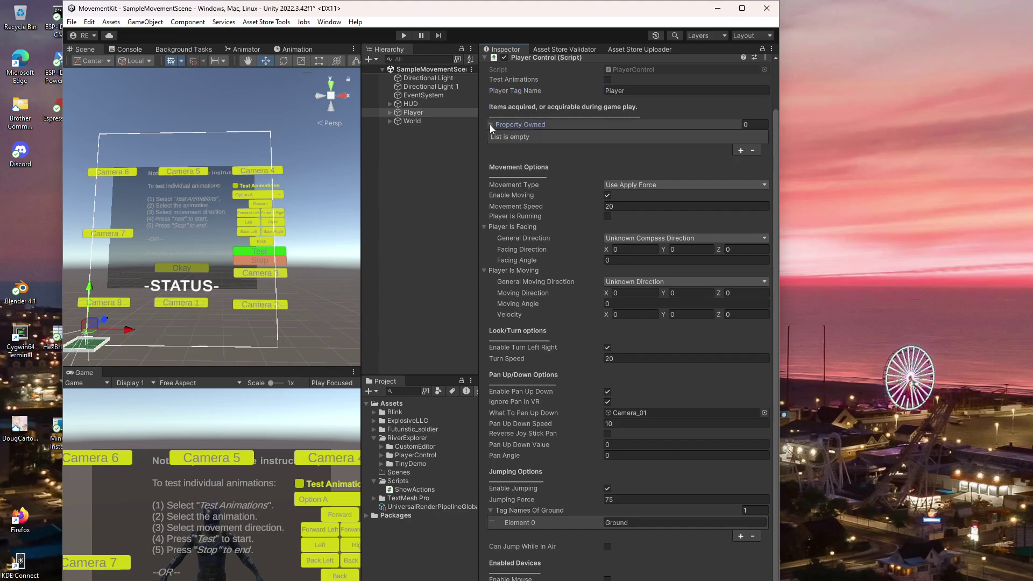
{"action": "left_click", "coordinate": [739, 150]}
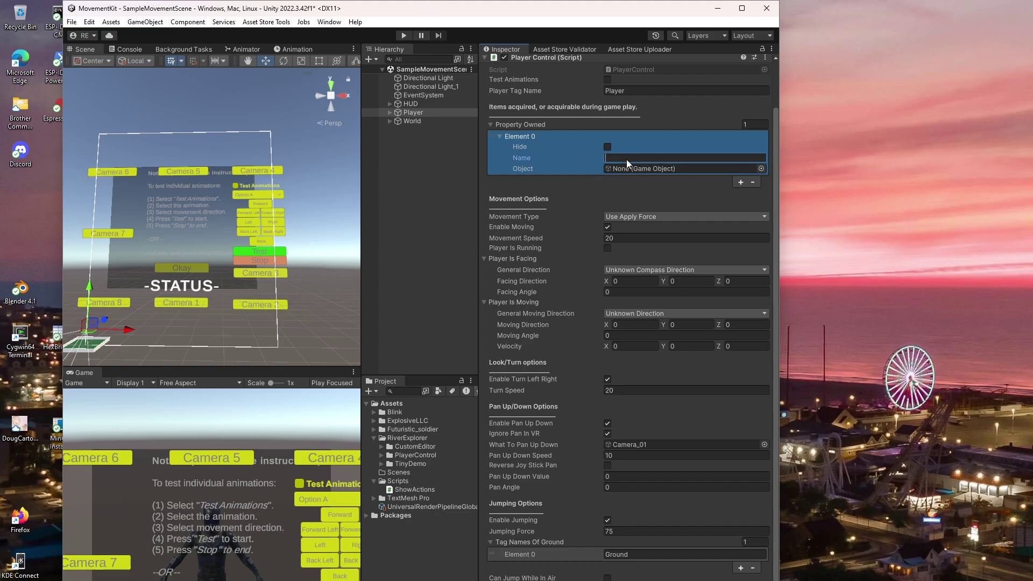
{"action": "type", "text": "Nma"}
{"action": "left_click", "coordinate": [608, 148]}
{"action": "left_click", "coordinate": [490, 124]}
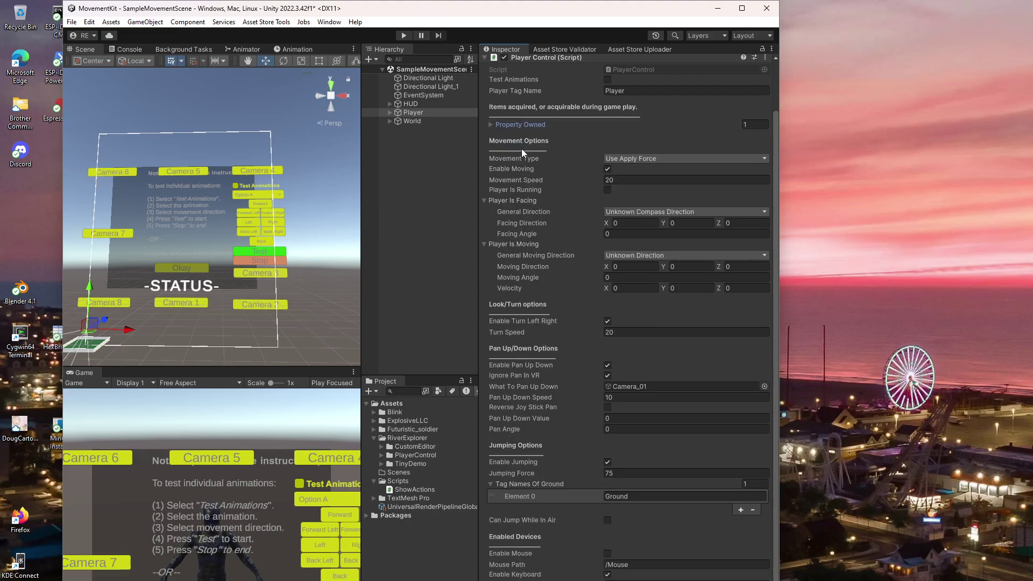
Switch the player's Movement Type to Use Transform Position and back to Use Apply Force, keeping Enable Moving on
{"action": "left_click", "coordinate": [691, 160]}
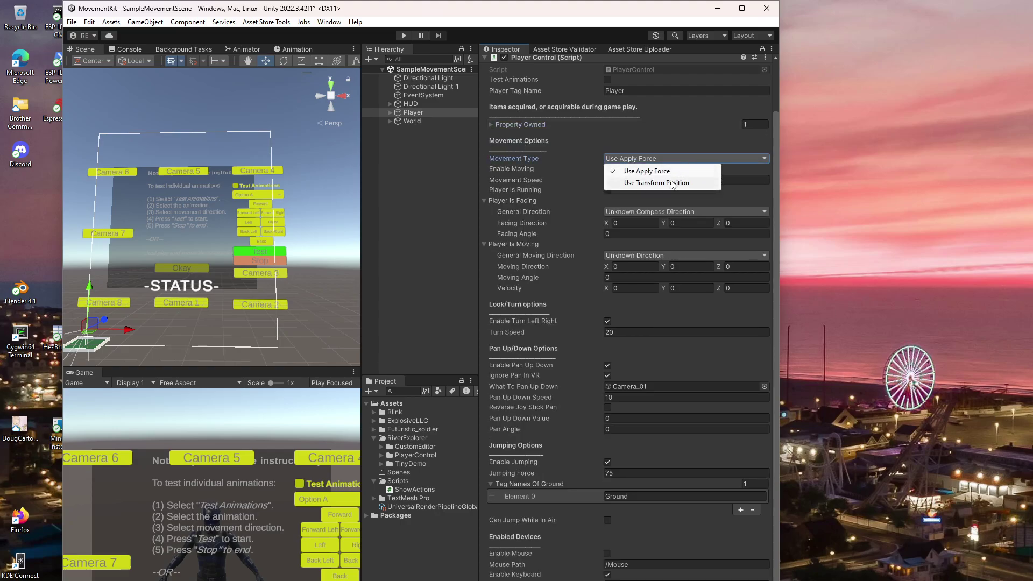
{"action": "left_click", "coordinate": [669, 183]}
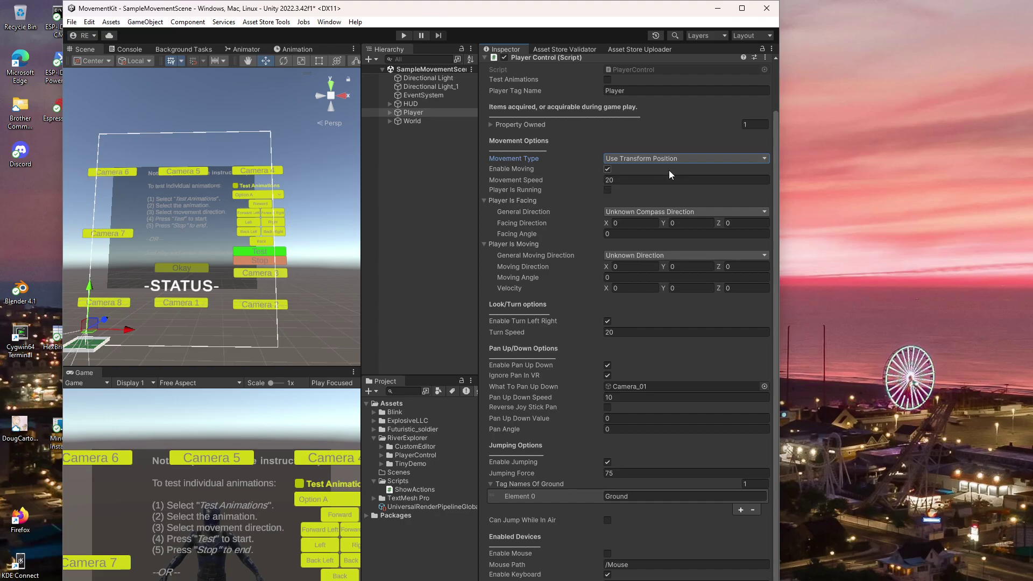
{"action": "left_click", "coordinate": [668, 158]}
{"action": "left_click", "coordinate": [665, 171]}
{"action": "left_click", "coordinate": [629, 161]}
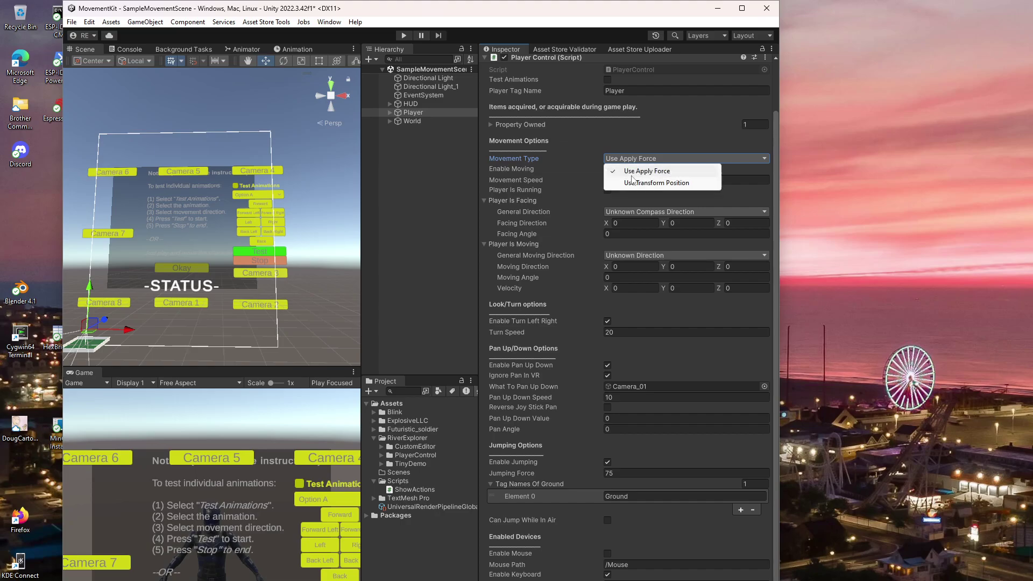
{"action": "left_click", "coordinate": [655, 141]}
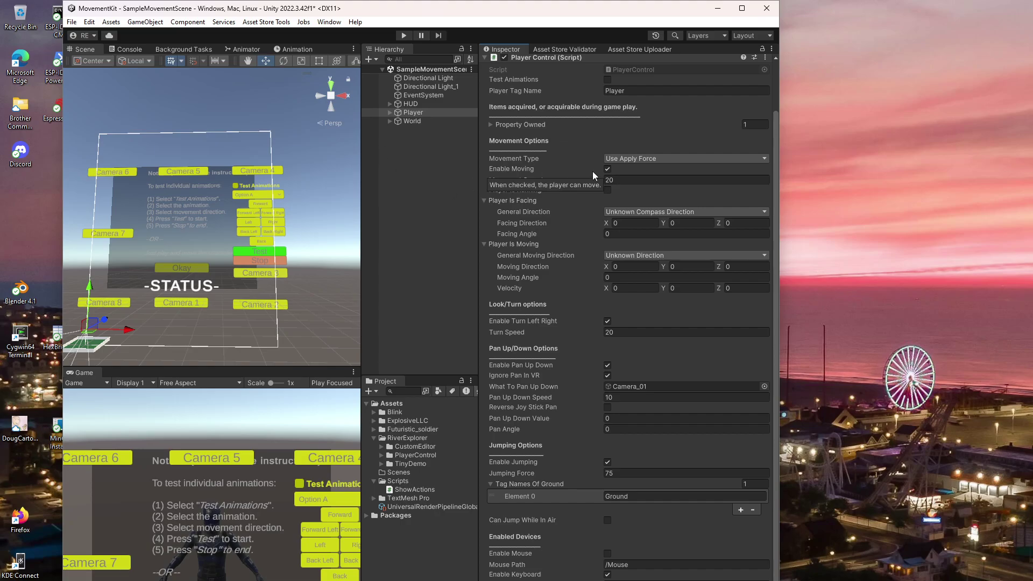
{"action": "left_click", "coordinate": [608, 169]}
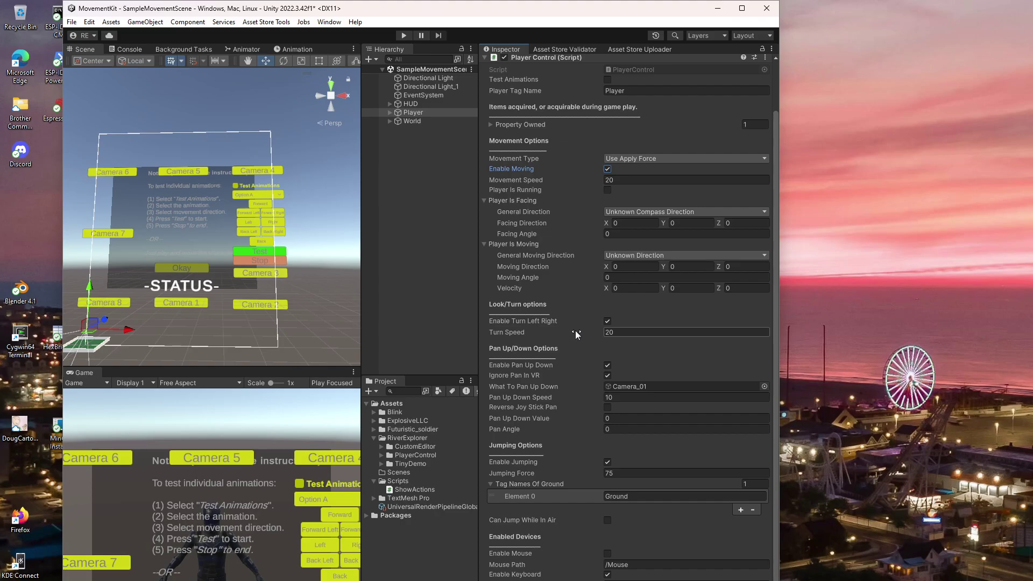
Open the PlayerInputActions asset from the PlayerControl Resources IO folder, examine its action maps and actions, and close it
{"action": "left_click", "coordinate": [381, 455]}
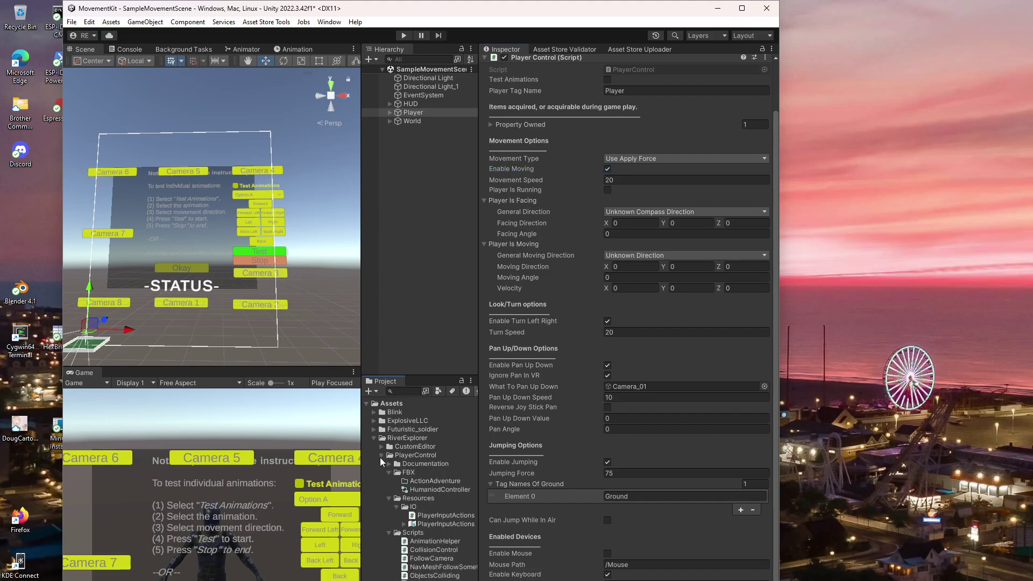
{"action": "left_click", "coordinate": [421, 522]}
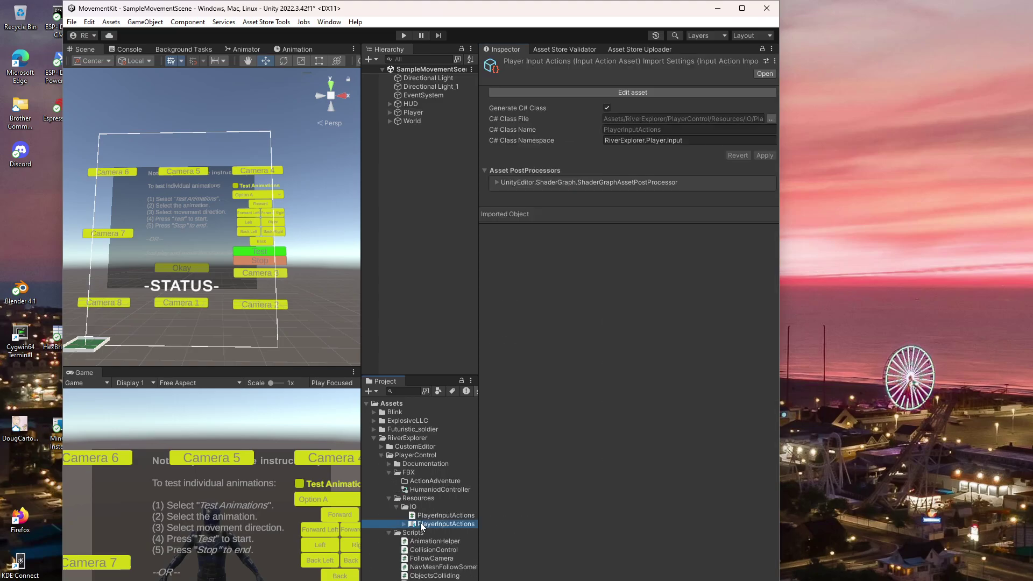
{"action": "double_click", "coordinate": [421, 522]}
{"action": "left_click_drag", "start_coordinate": [567, 454], "coordinate": [205, 100]}
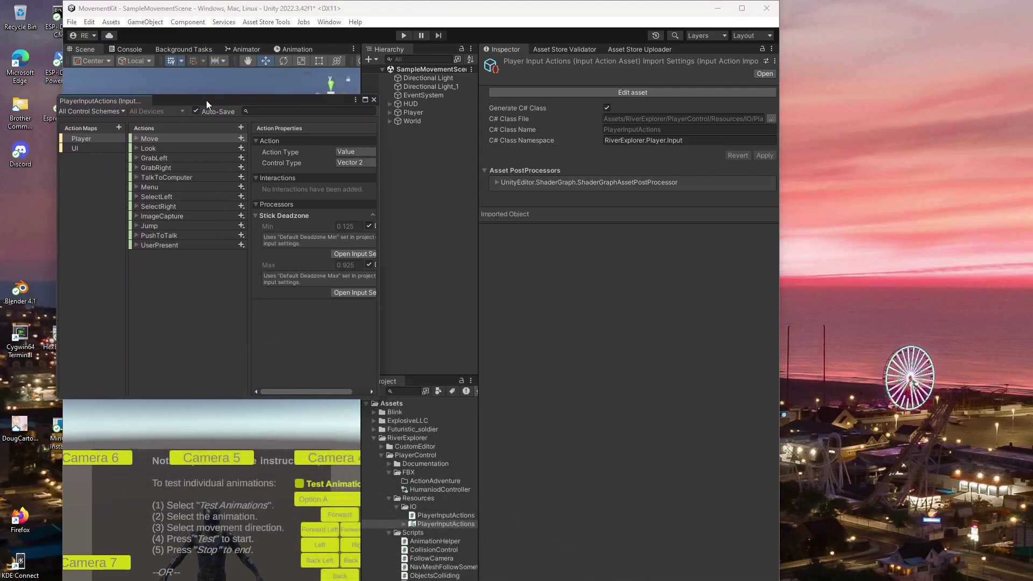
{"action": "left_click", "coordinate": [373, 100]}
Reselect the Player object and examine the compass choices for General Direction under Player Is Facing, then collapse that group
{"action": "left_click", "coordinate": [412, 112]}
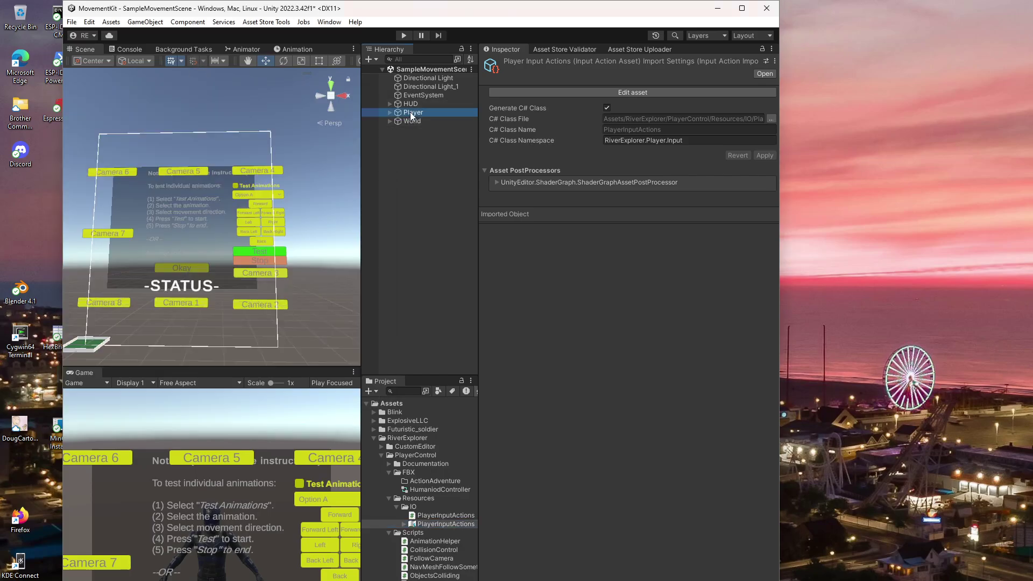
{"action": "scroll", "coordinate": [569, 141], "scroll_direction": "down", "scroll_amount": 2}
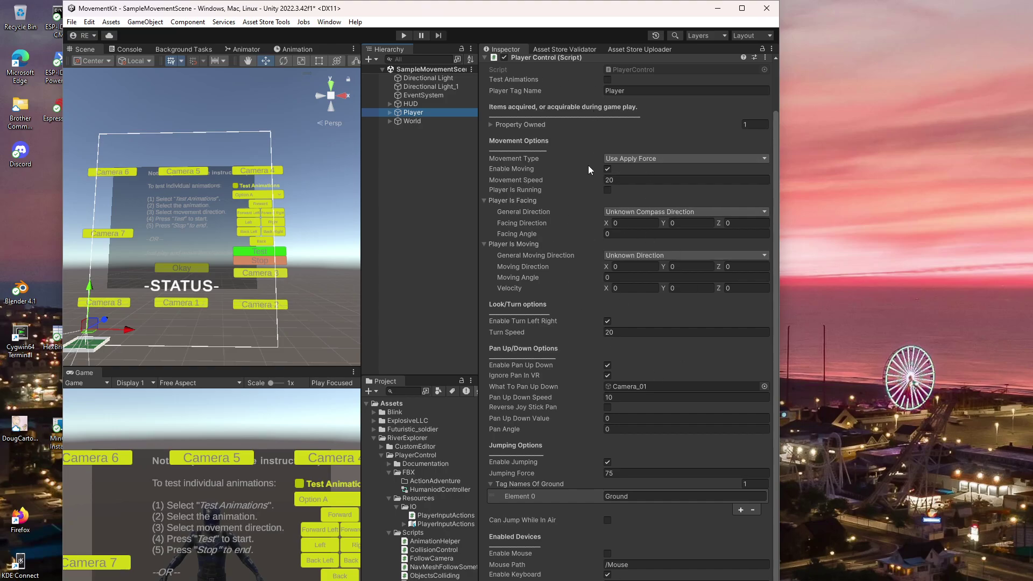
{"action": "mouse_move", "coordinate": [588, 170]}
{"action": "mouse_move", "coordinate": [573, 220]}
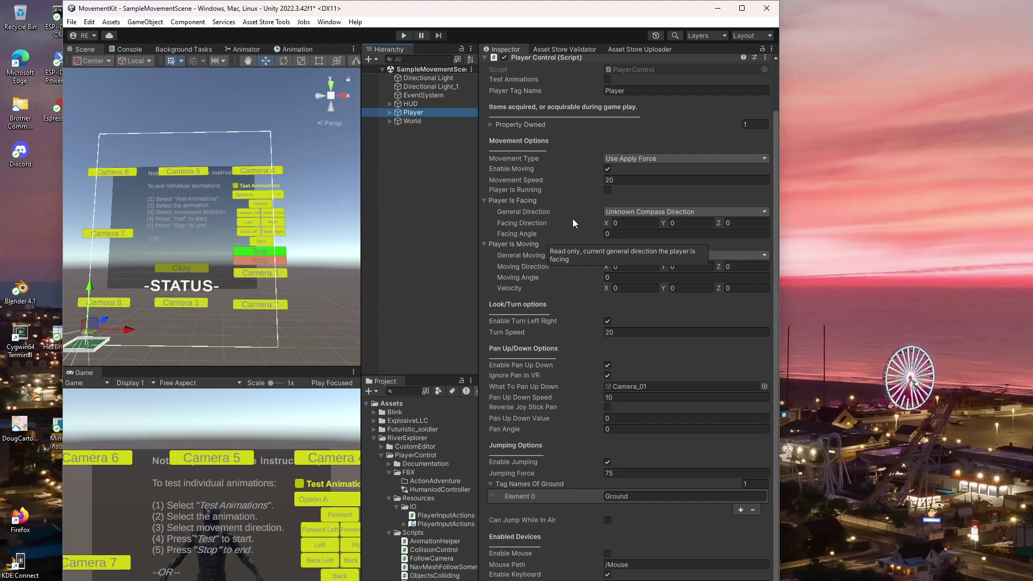
{"action": "left_click", "coordinate": [653, 211]}
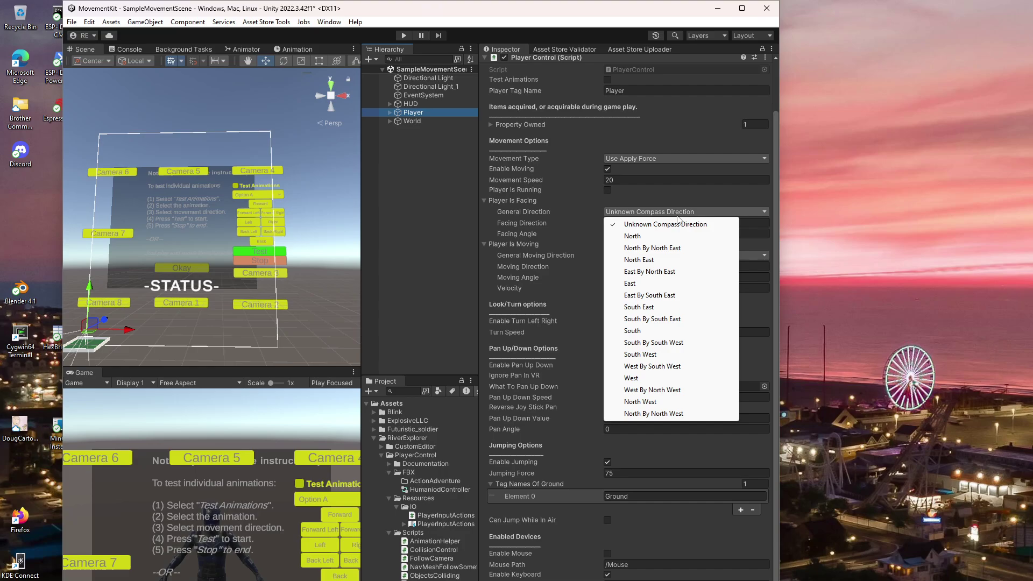
{"action": "left_click", "coordinate": [629, 197]}
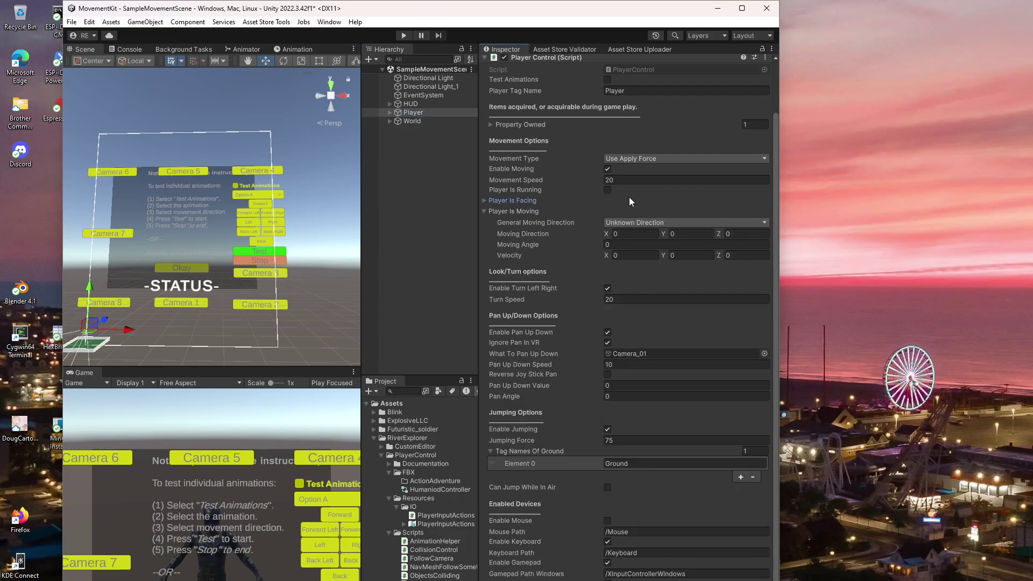
{"action": "left_click", "coordinate": [485, 200]}
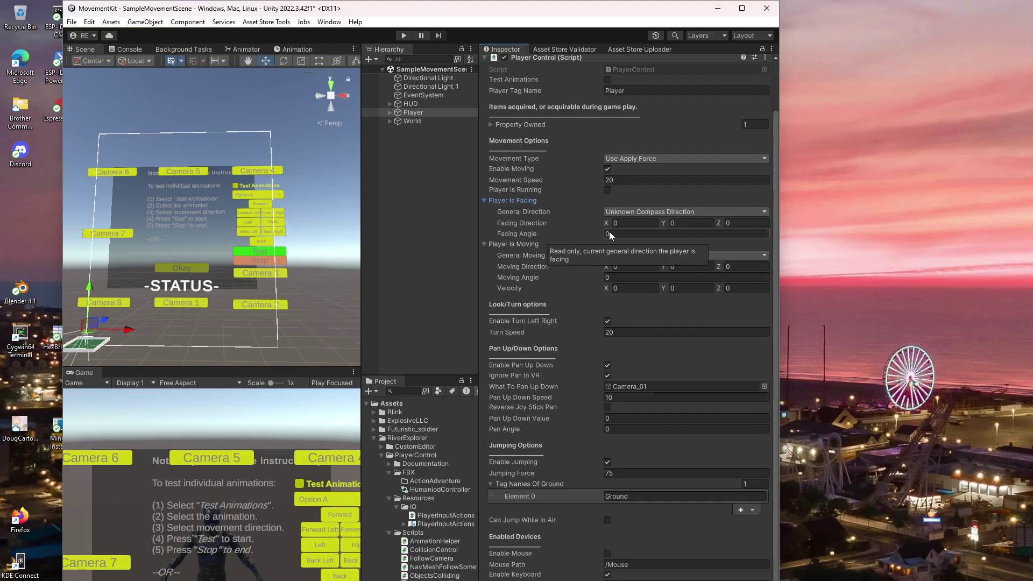
{"action": "left_click", "coordinate": [484, 200]}
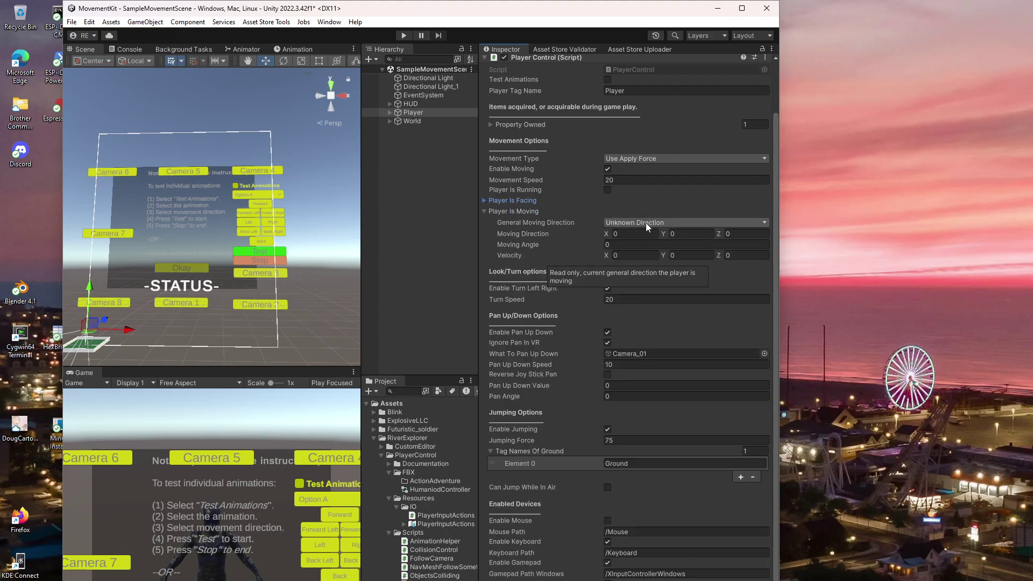
Examine the General Moving Direction choices, collapse the Player Is Moving group and review the Pan Up/Down options
{"action": "left_click", "coordinate": [646, 223]}
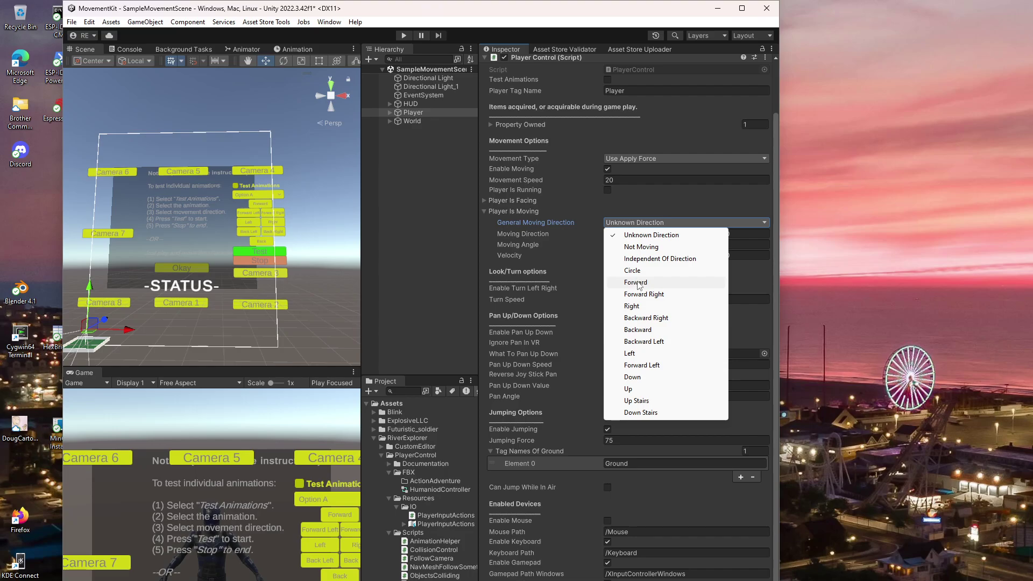
{"action": "left_click", "coordinate": [648, 208]}
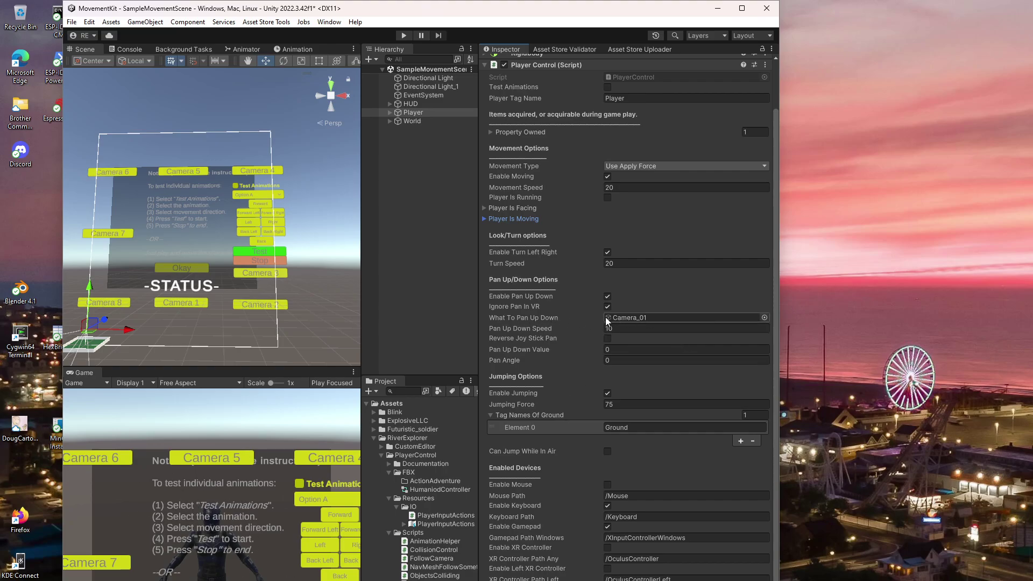
{"action": "mouse_move", "coordinate": [621, 318]}
{"action": "mouse_move", "coordinate": [634, 340]}
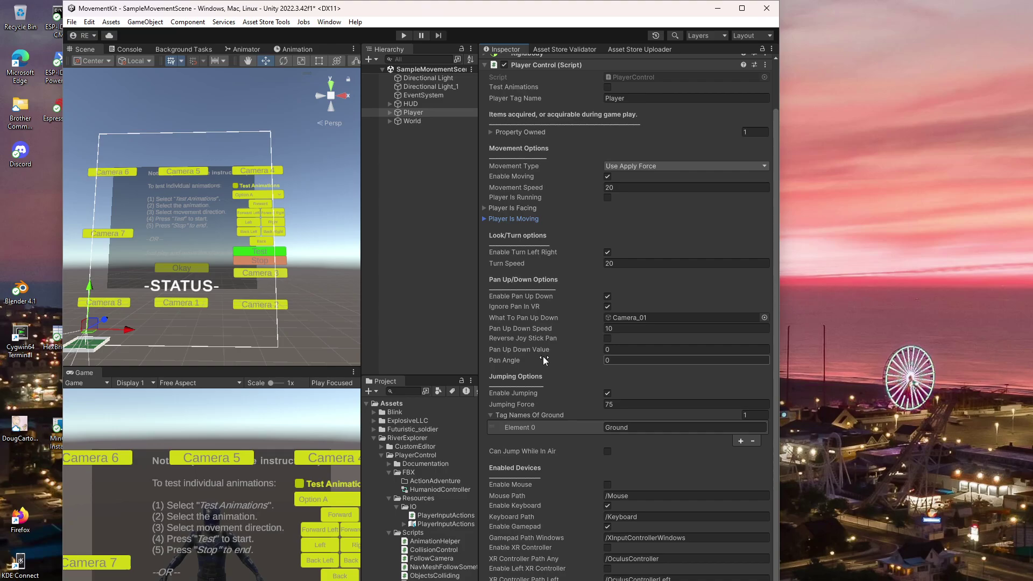
Toggle Enable Jumping off and back on, and try adding and removing a second entry in Tag Names Of Ground
{"action": "left_click", "coordinate": [607, 393]}
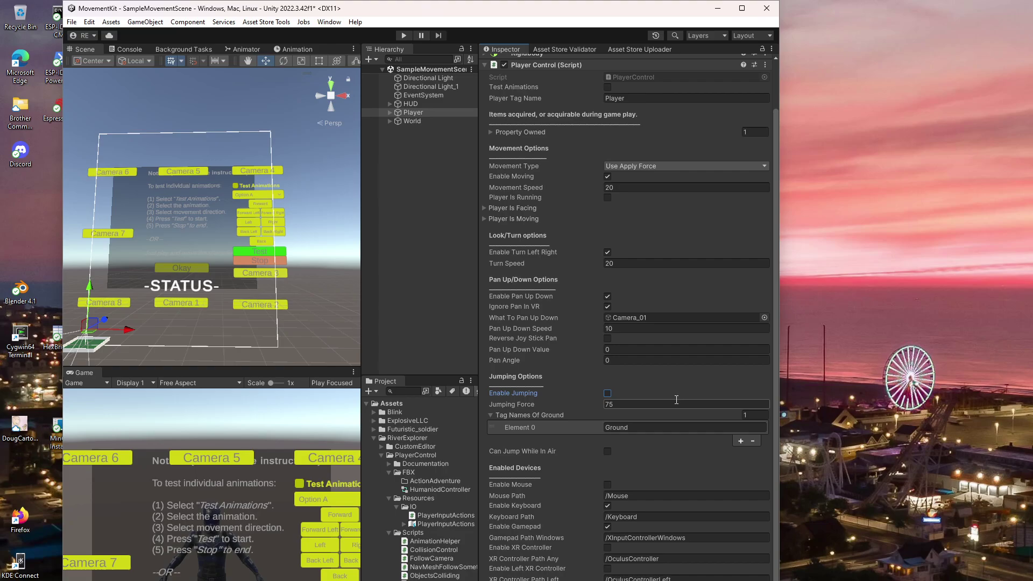
{"action": "left_click", "coordinate": [608, 394]}
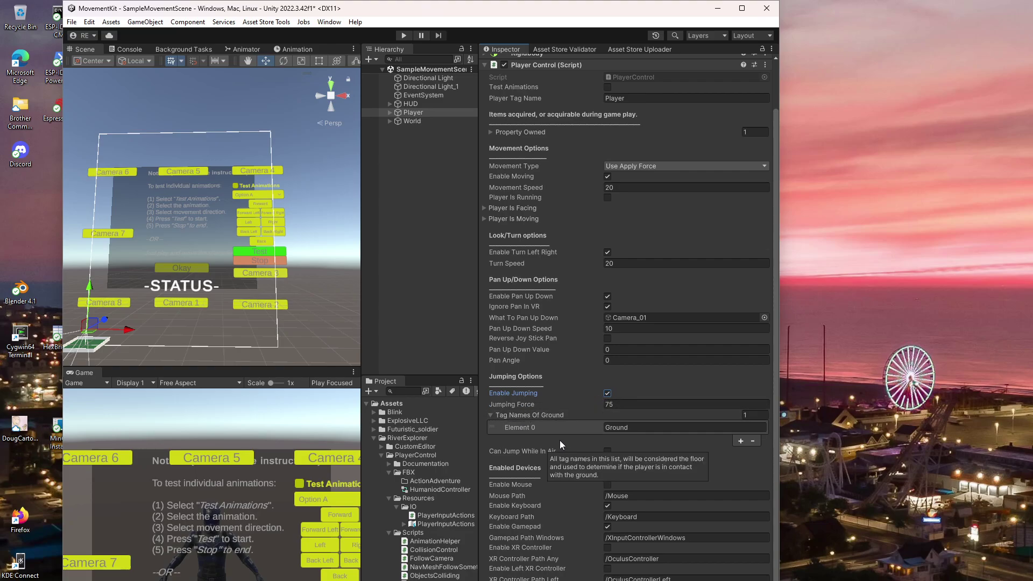
{"action": "left_click", "coordinate": [740, 440]}
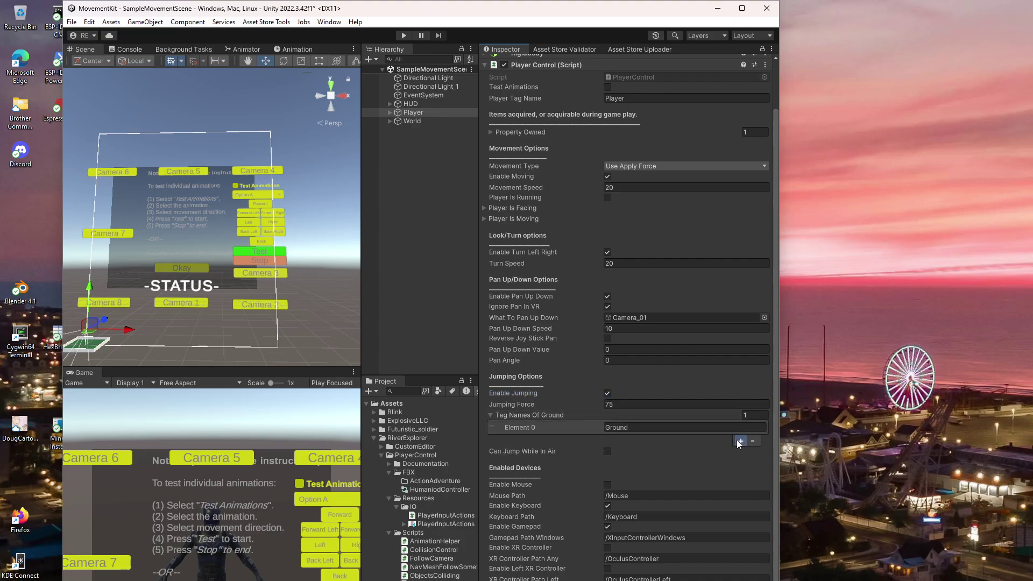
{"action": "left_click", "coordinate": [752, 452]}
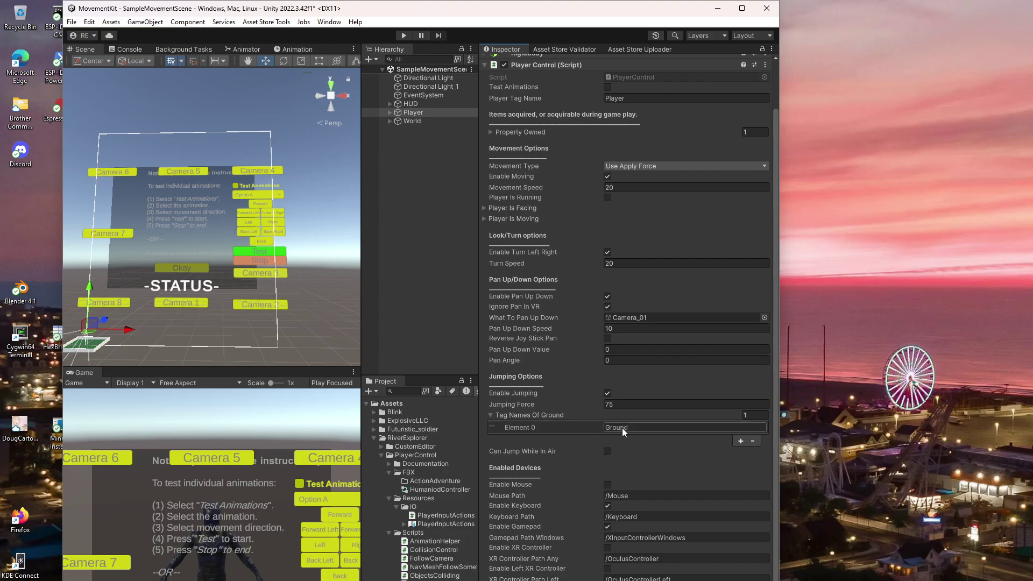
{"action": "left_click", "coordinate": [641, 425]}
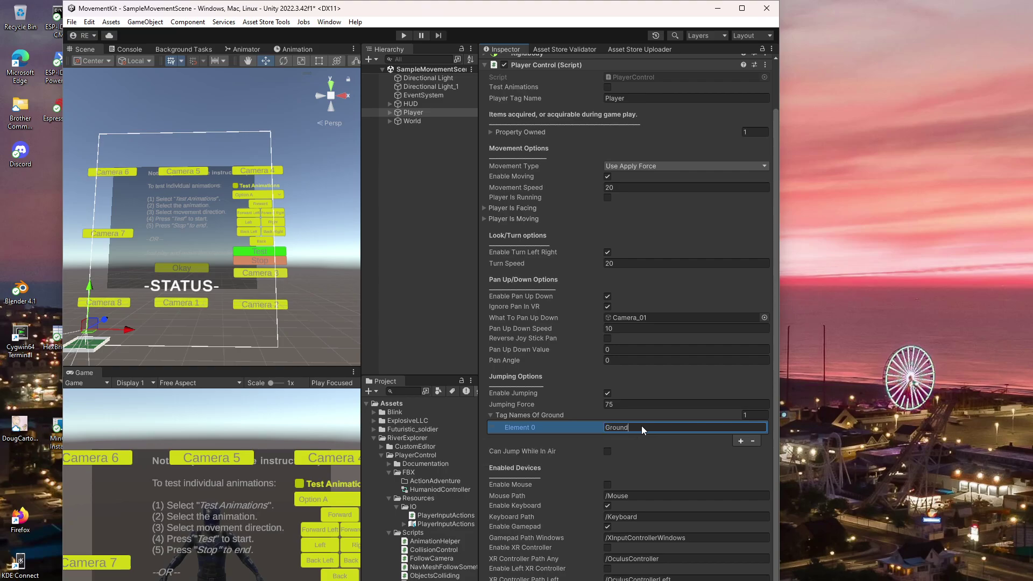
{"action": "left_click", "coordinate": [740, 441]}
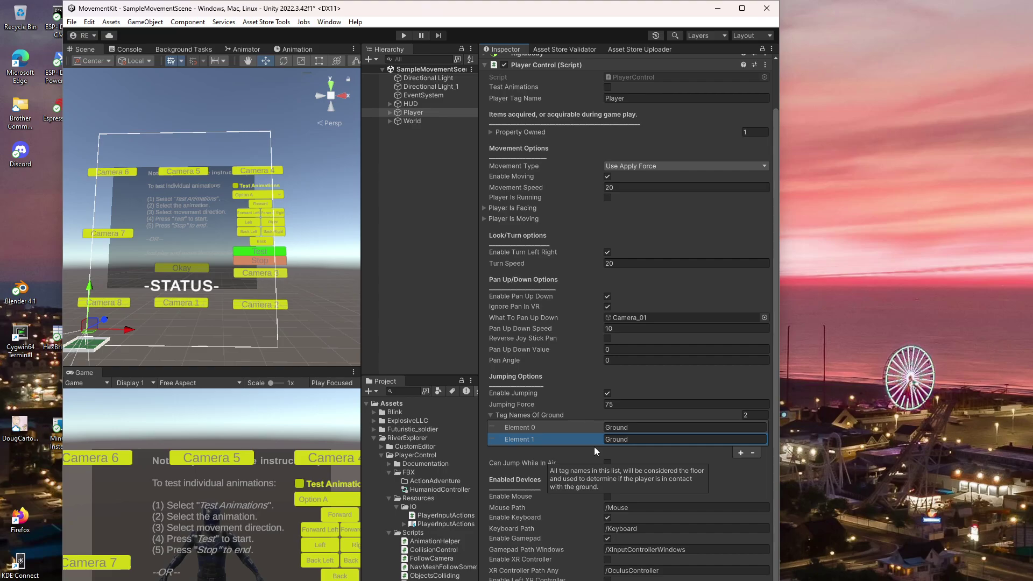
{"action": "left_click", "coordinate": [752, 451]}
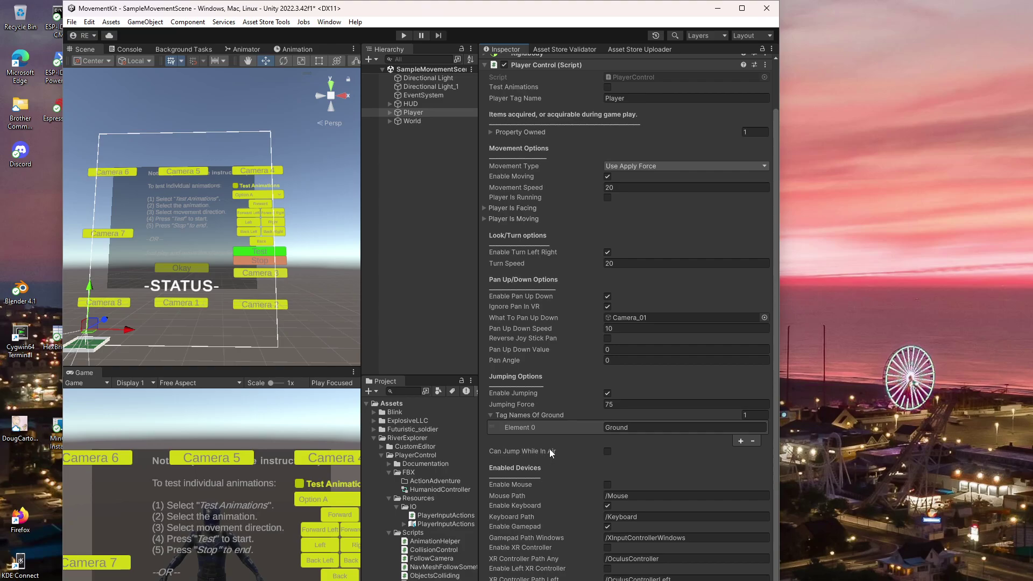
{"action": "mouse_move", "coordinate": [617, 451]}
{"action": "left_click", "coordinate": [492, 495]}
{"action": "left_click", "coordinate": [607, 527]}
{"action": "left_click", "coordinate": [607, 548]}
Expand the Player Is Moving and Player Is Facing groups and set the facing General Direction to North By North East
{"action": "left_click", "coordinate": [484, 219]}
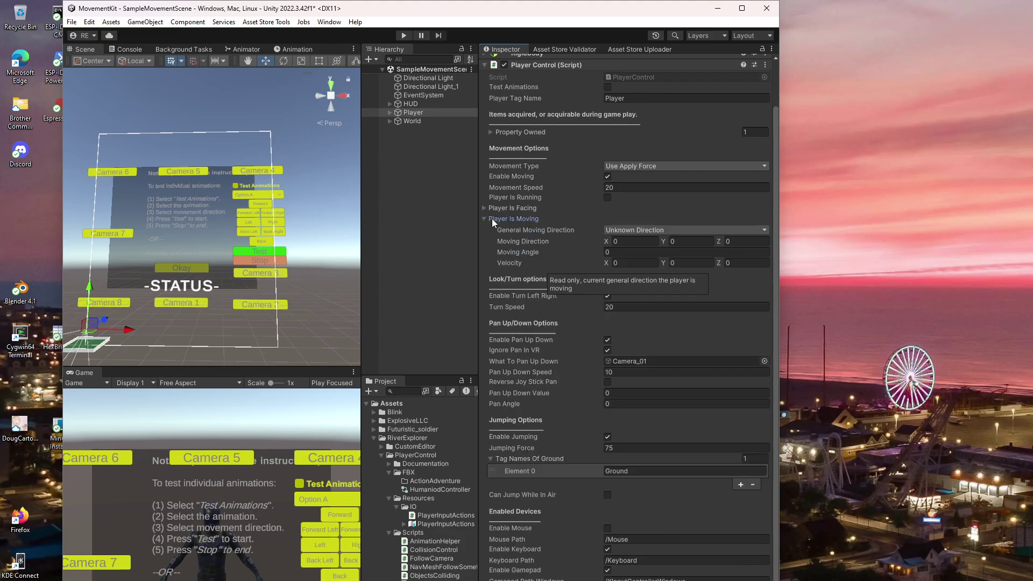
{"action": "left_click", "coordinate": [625, 231]}
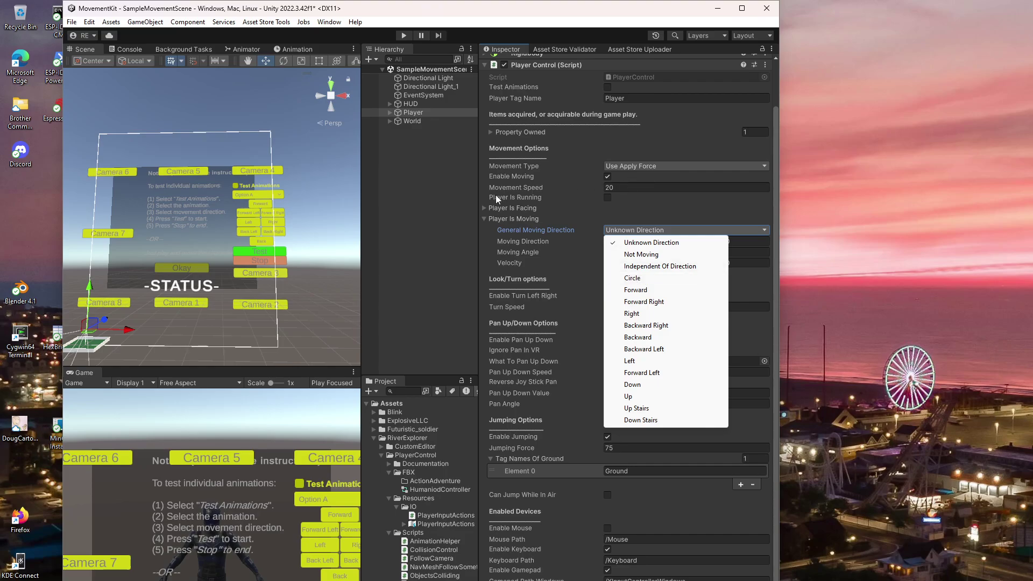
{"action": "left_click", "coordinate": [483, 208]}
{"action": "left_click", "coordinate": [624, 219]}
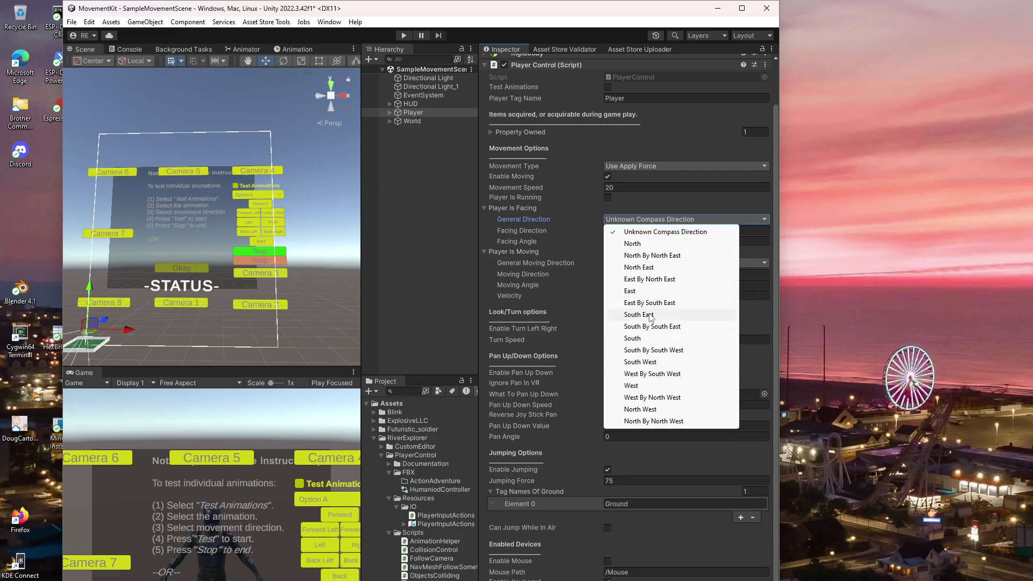
{"action": "left_click", "coordinate": [655, 256]}
{"action": "left_click", "coordinate": [629, 220]}
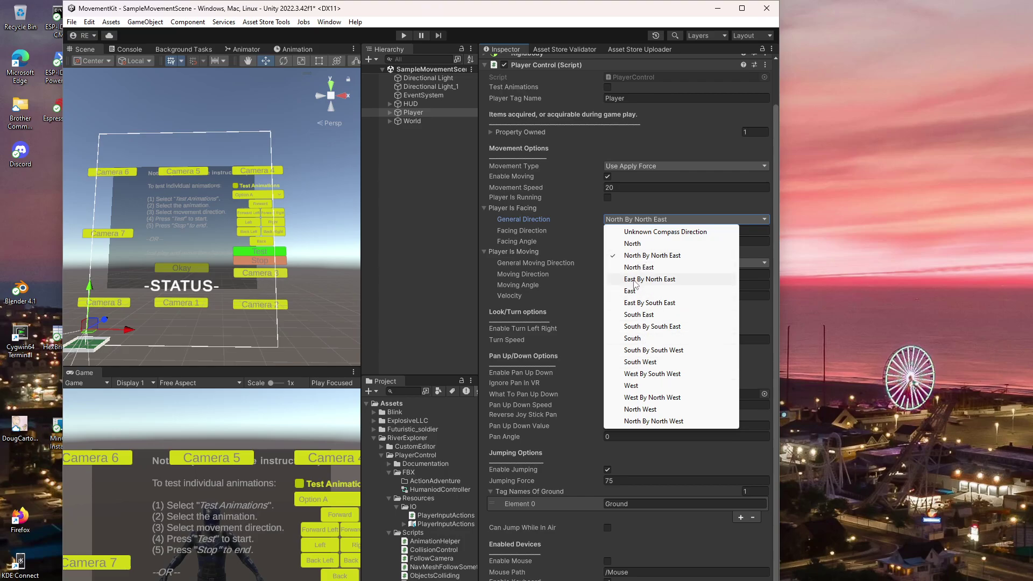
{"action": "left_click", "coordinate": [674, 540]}
Set the facing General Direction to North and the General Moving Direction to Forward
{"action": "scroll", "coordinate": [674, 543], "scroll_direction": "down", "scroll_amount": 3}
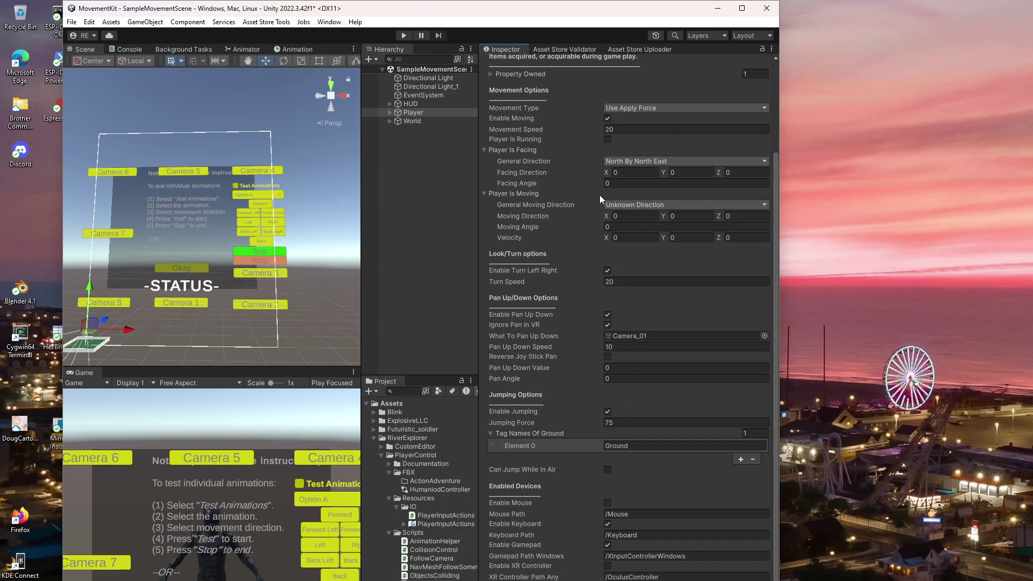
{"action": "left_click", "coordinate": [644, 160]}
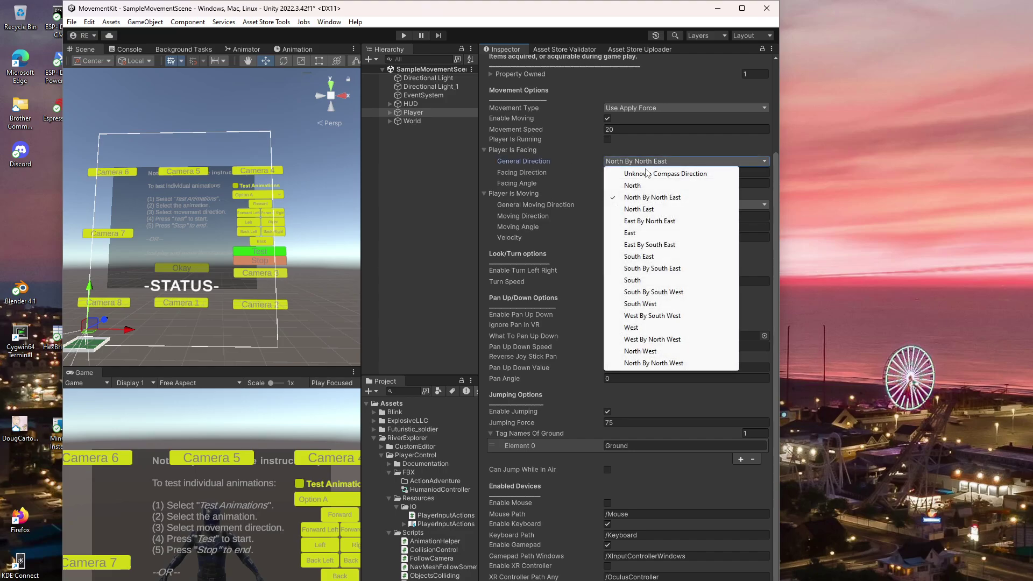
{"action": "left_click", "coordinate": [641, 185]}
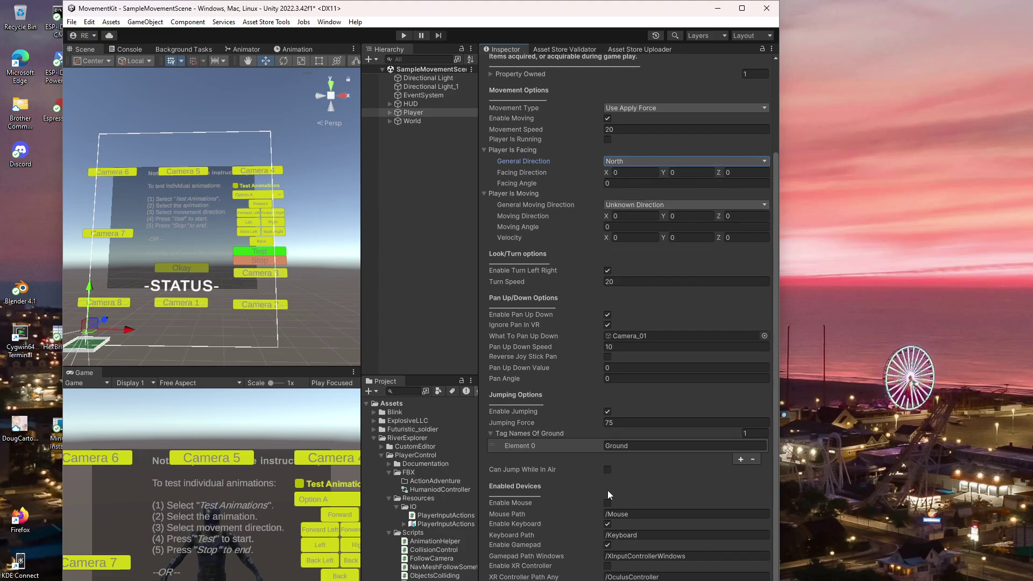
{"action": "left_click", "coordinate": [634, 205]}
{"action": "left_click", "coordinate": [634, 265]}
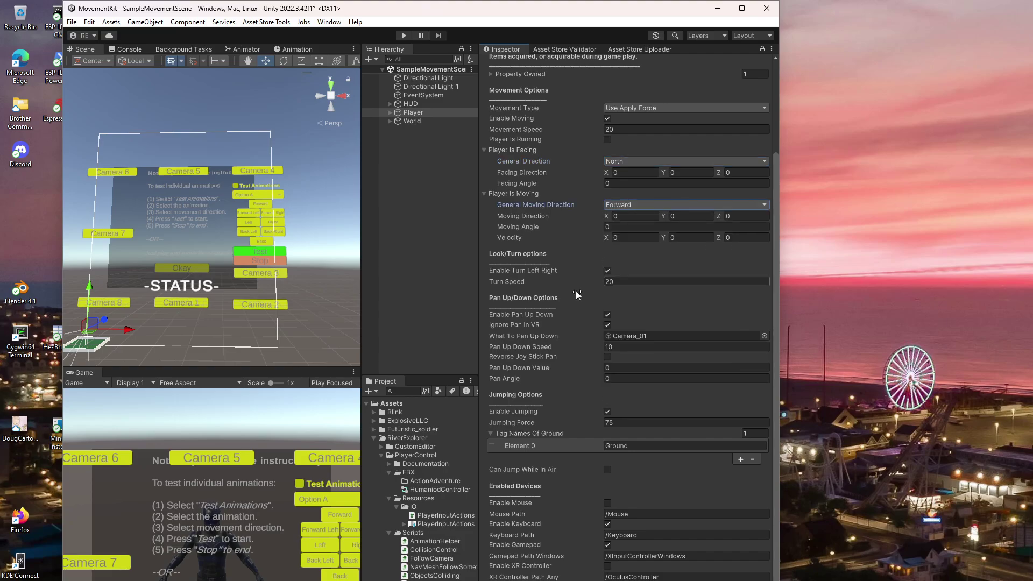